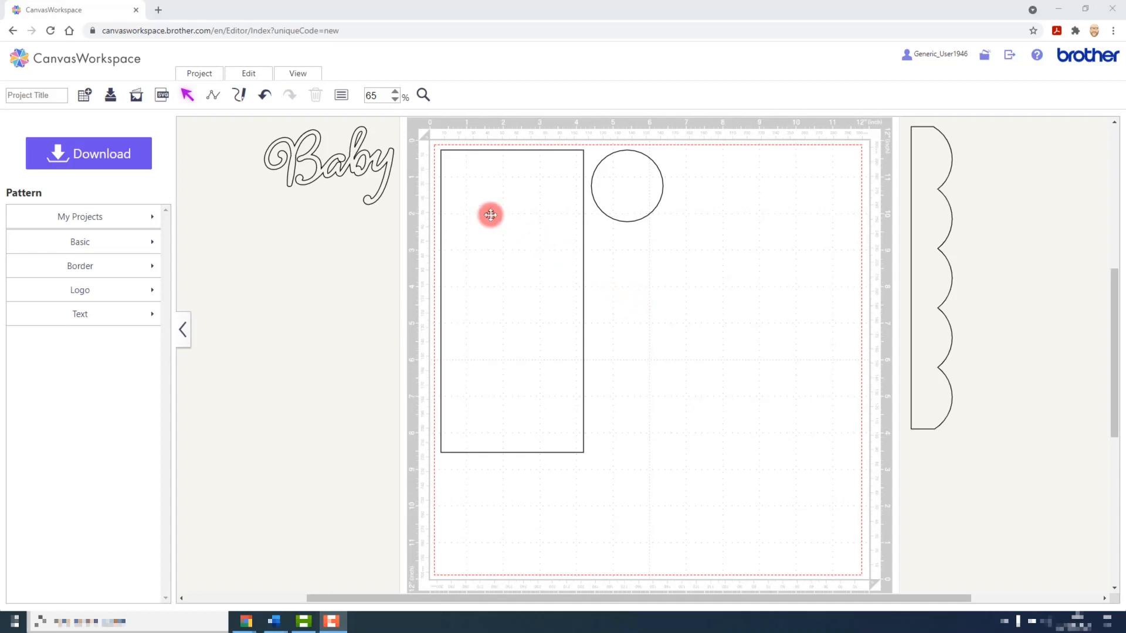
{"action": "left_click", "coordinate": [245, 75]}
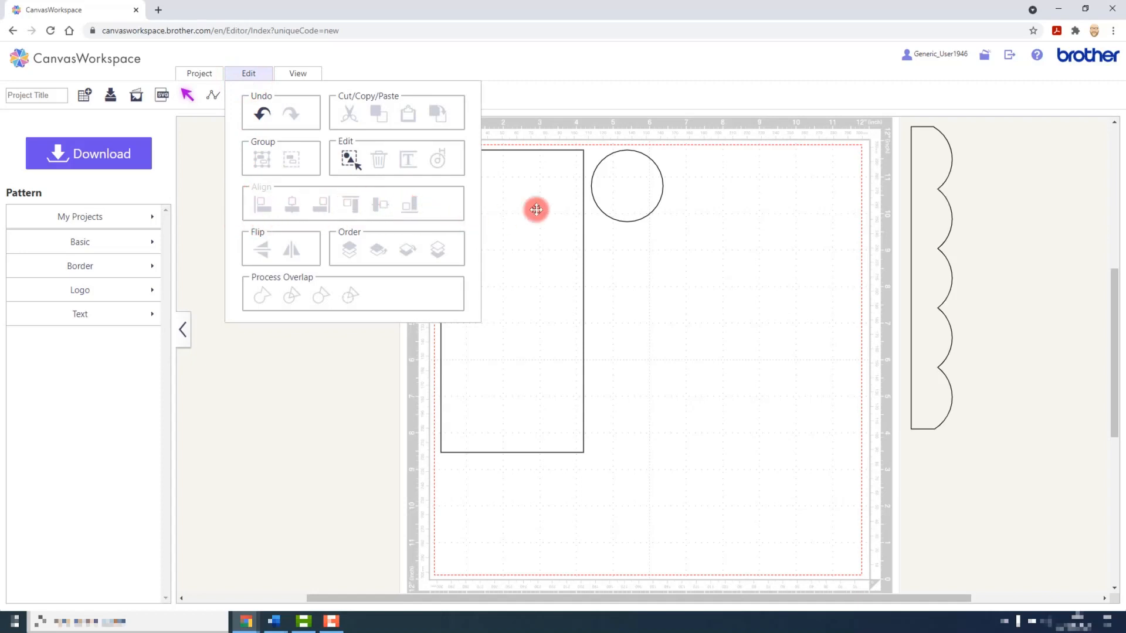
{"action": "left_click", "coordinate": [659, 257]}
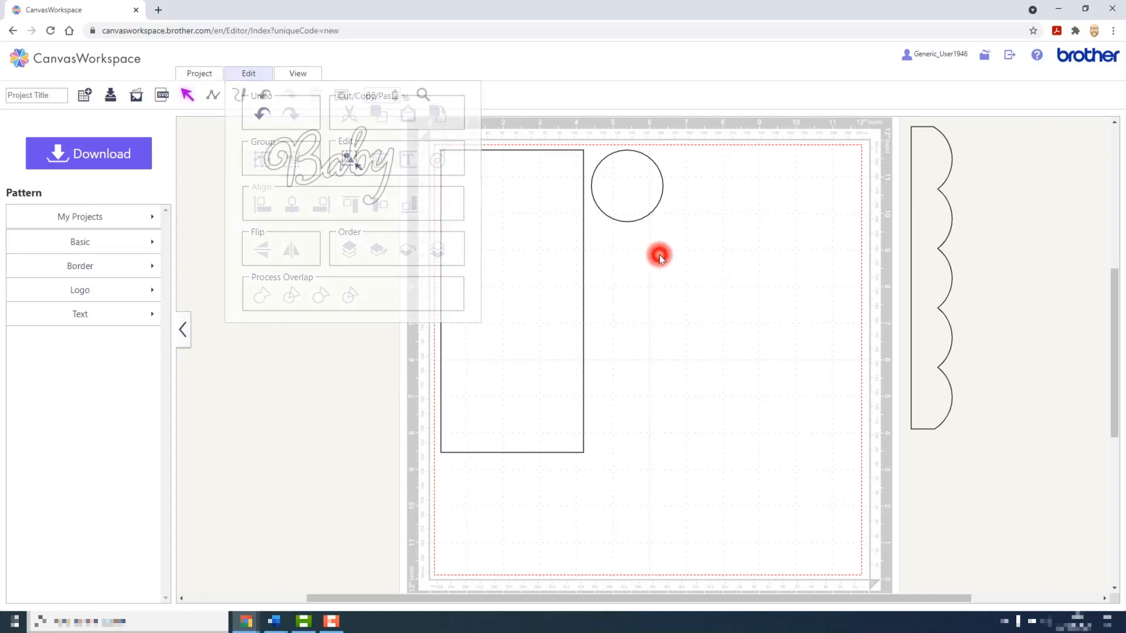
{"action": "left_click", "coordinate": [545, 229]}
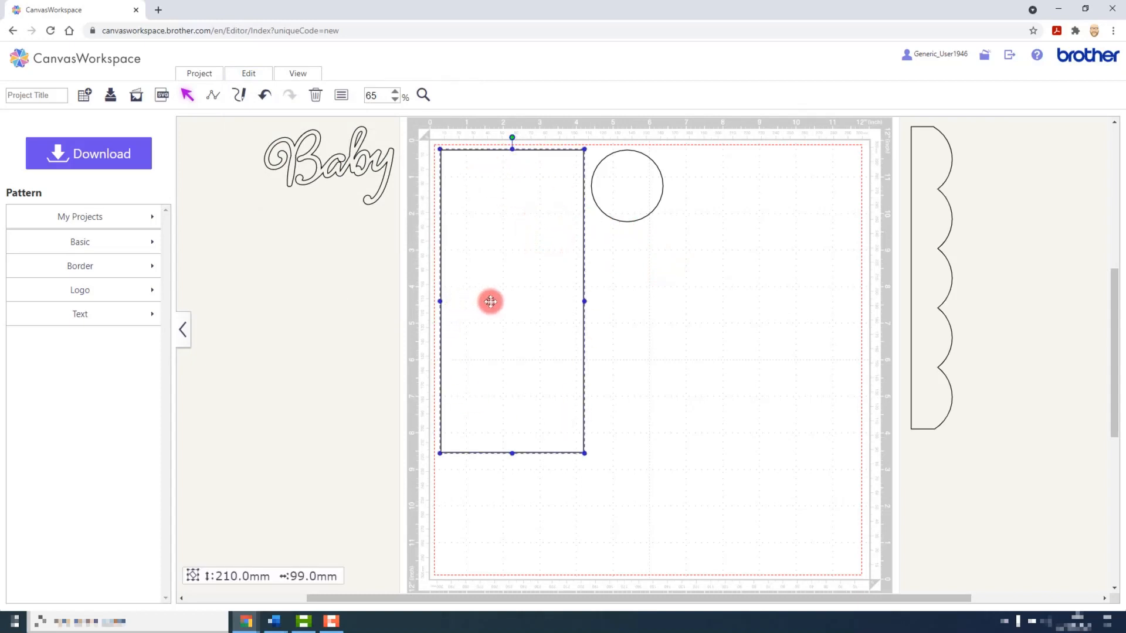
{"action": "left_click", "coordinate": [625, 275]}
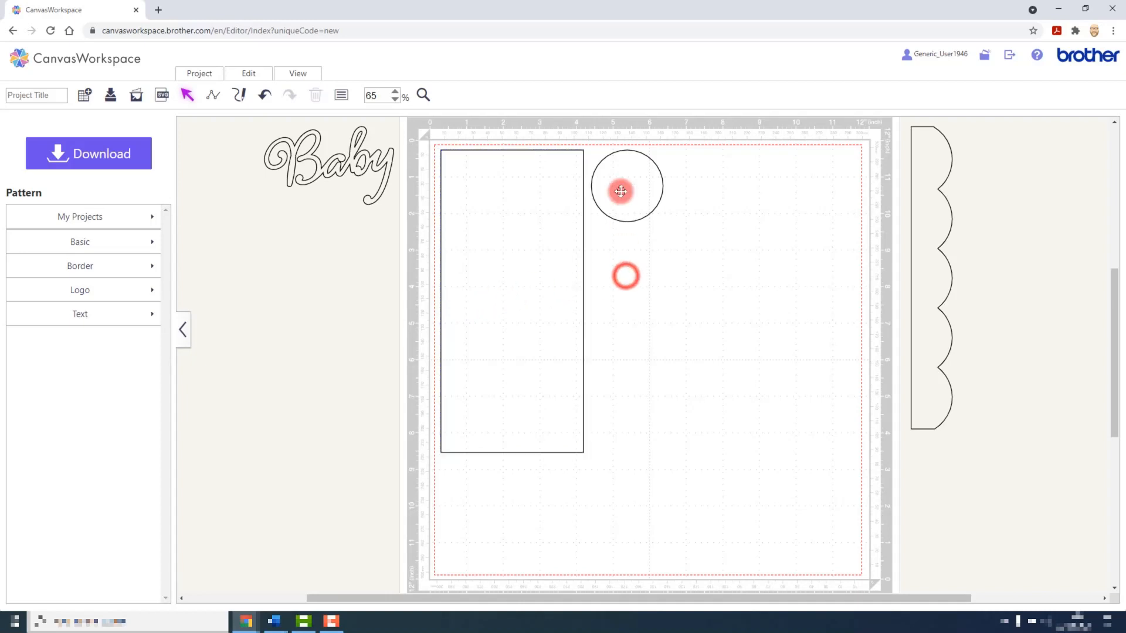
Duplicate the circle beside the rectangle twice, giving three circles of the same size.
{"action": "left_click", "coordinate": [620, 191]}
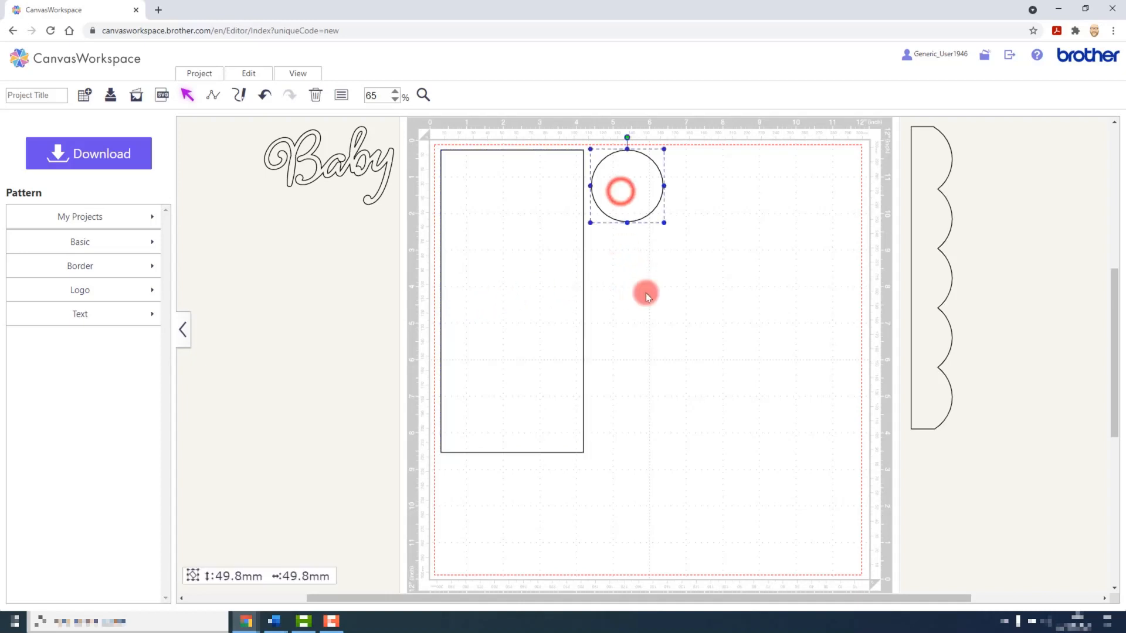
{"action": "key", "text": "ctrl+v"}
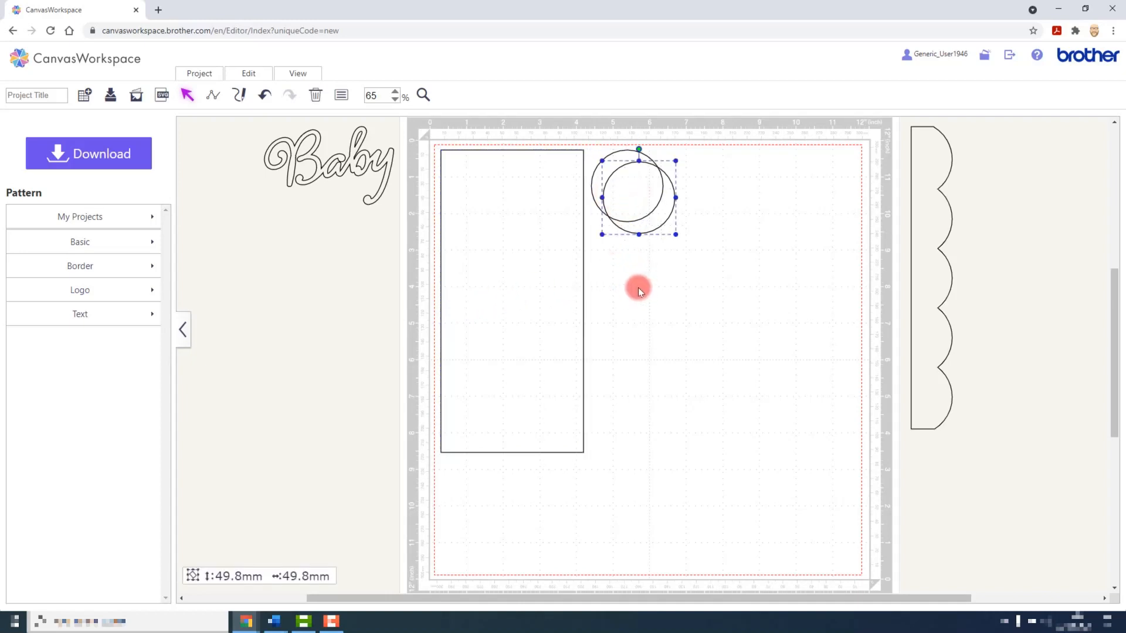
{"action": "key", "text": "ctrl+v"}
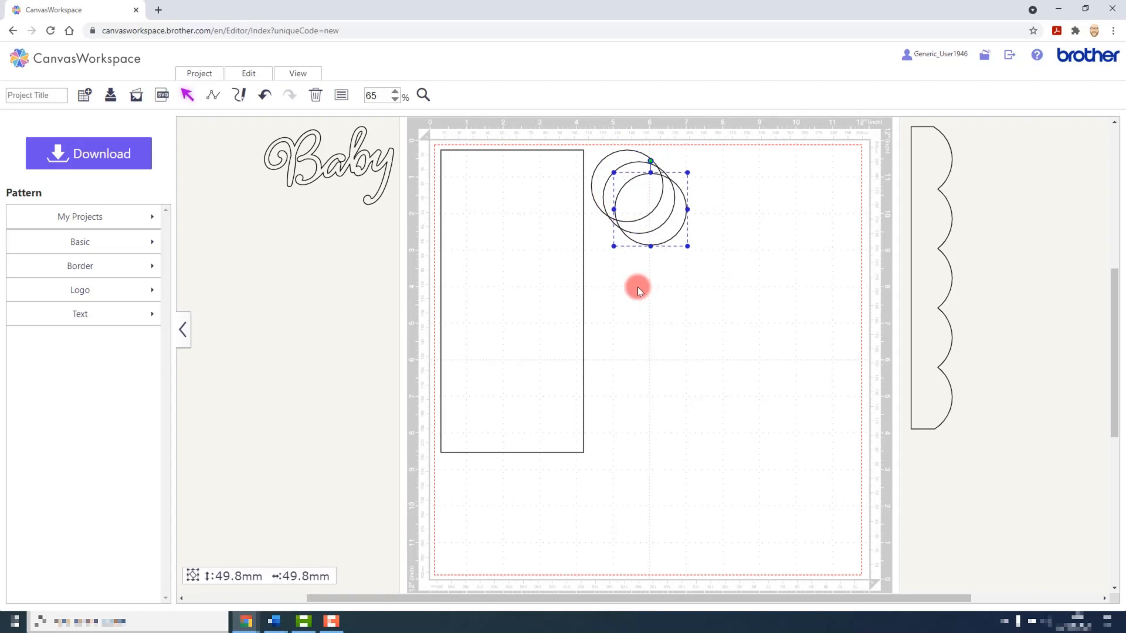
{"action": "left_click", "coordinate": [266, 77]}
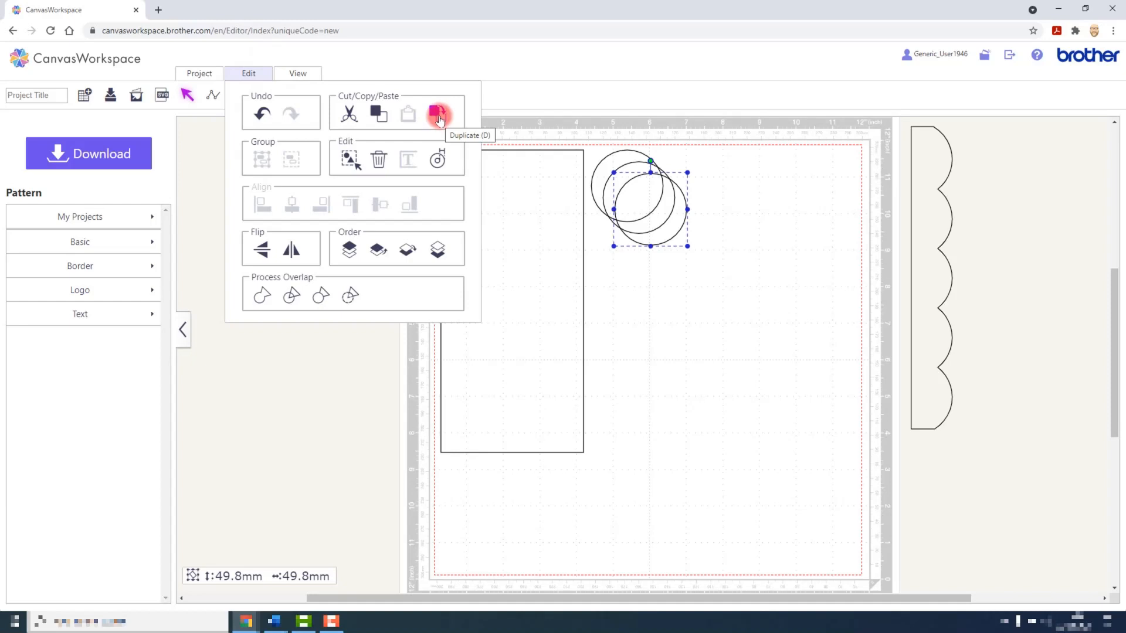
{"action": "left_click", "coordinate": [631, 337]}
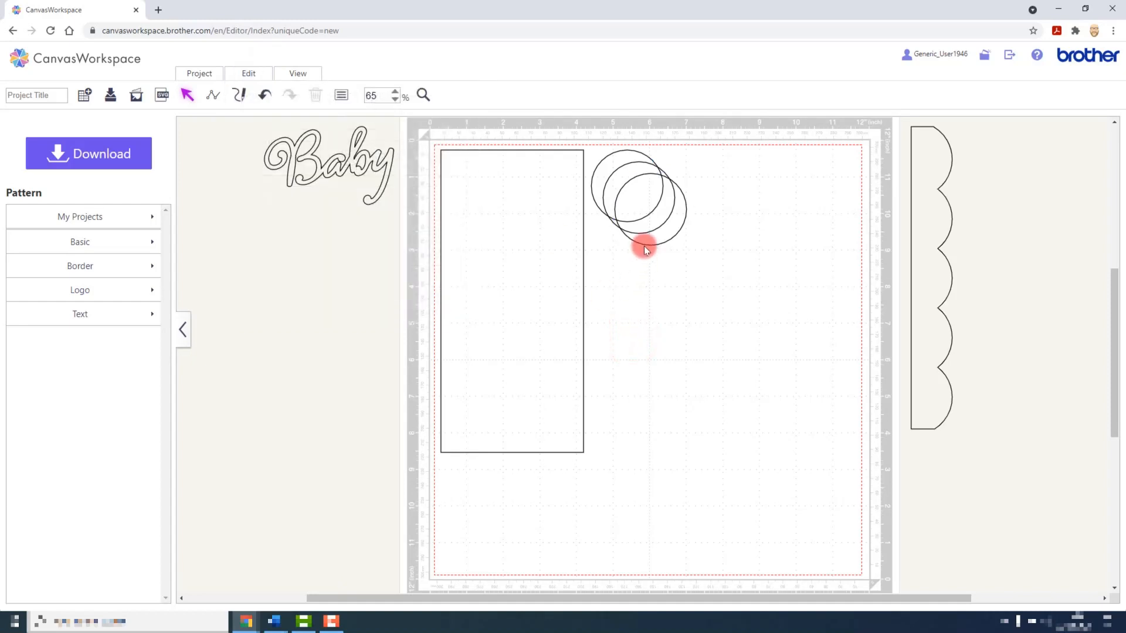
Move the three circles into the rectangle, placing them at different heights from its upper to its lower part.
{"action": "left_click_drag", "start_coordinate": [647, 236], "coordinate": [507, 409]}
{"action": "left_click_drag", "start_coordinate": [640, 213], "coordinate": [537, 293]}
{"action": "left_click_drag", "start_coordinate": [627, 187], "coordinate": [508, 210]}
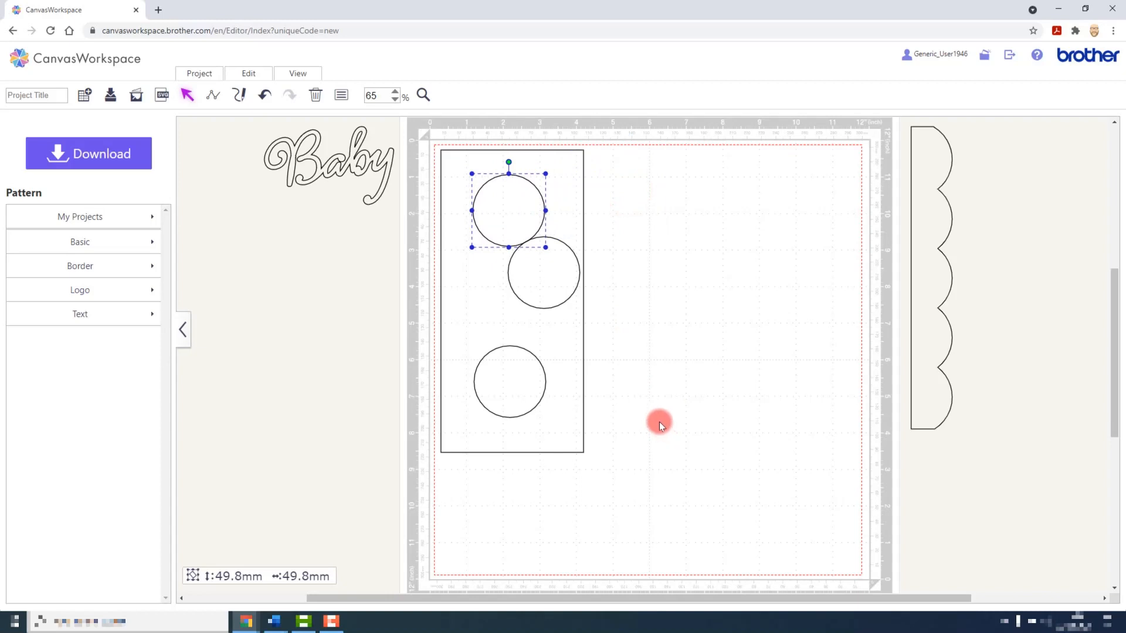
Align the three circles and the rectangle on a common horizontal centre.
{"action": "left_click_drag", "start_coordinate": [659, 421], "coordinate": [464, 204]}
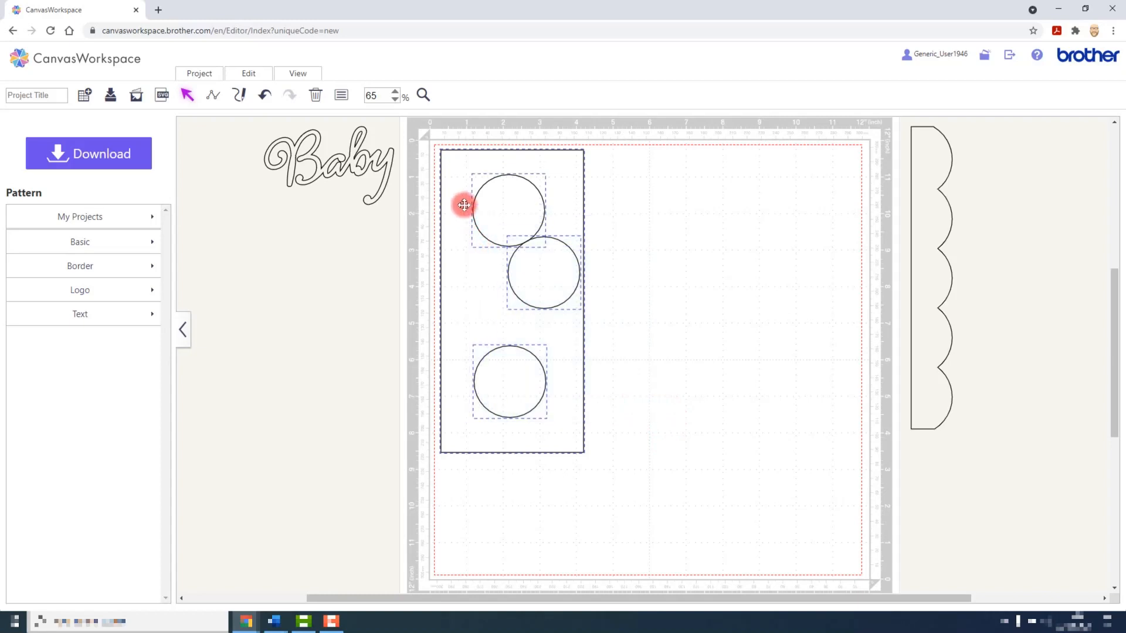
{"action": "left_click", "coordinate": [267, 75]}
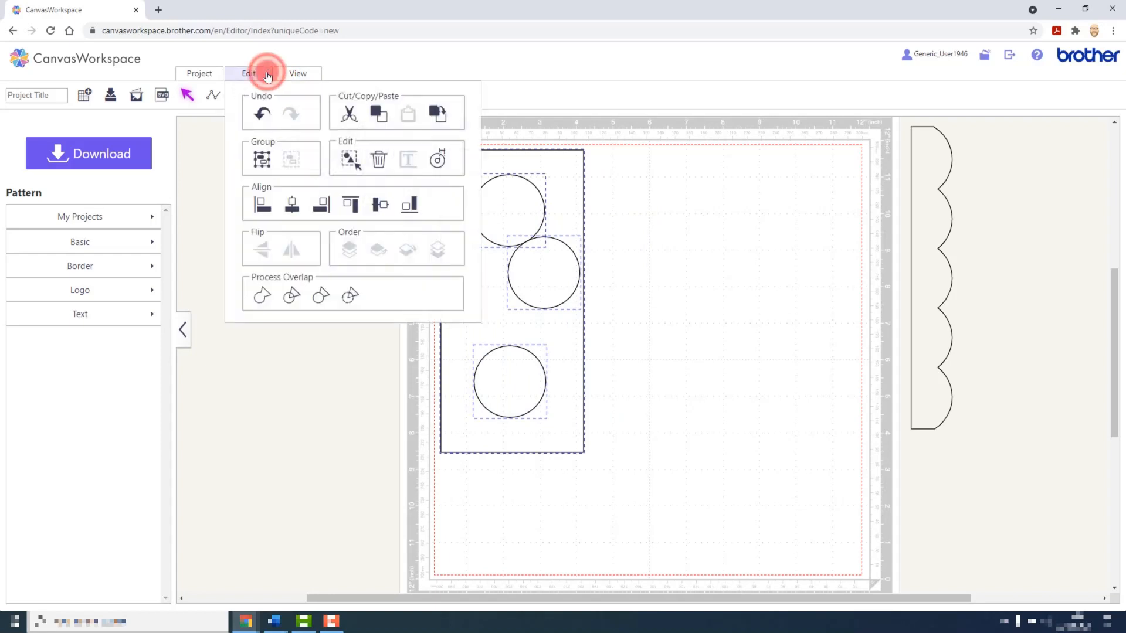
{"action": "left_click", "coordinate": [291, 209]}
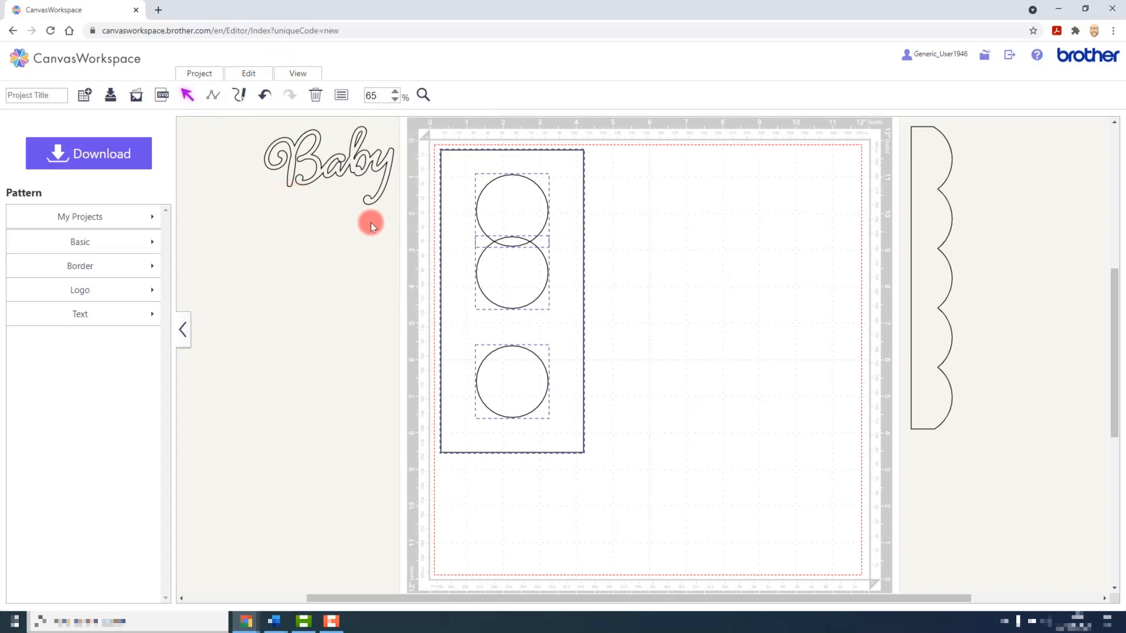
{"action": "left_click", "coordinate": [596, 223]}
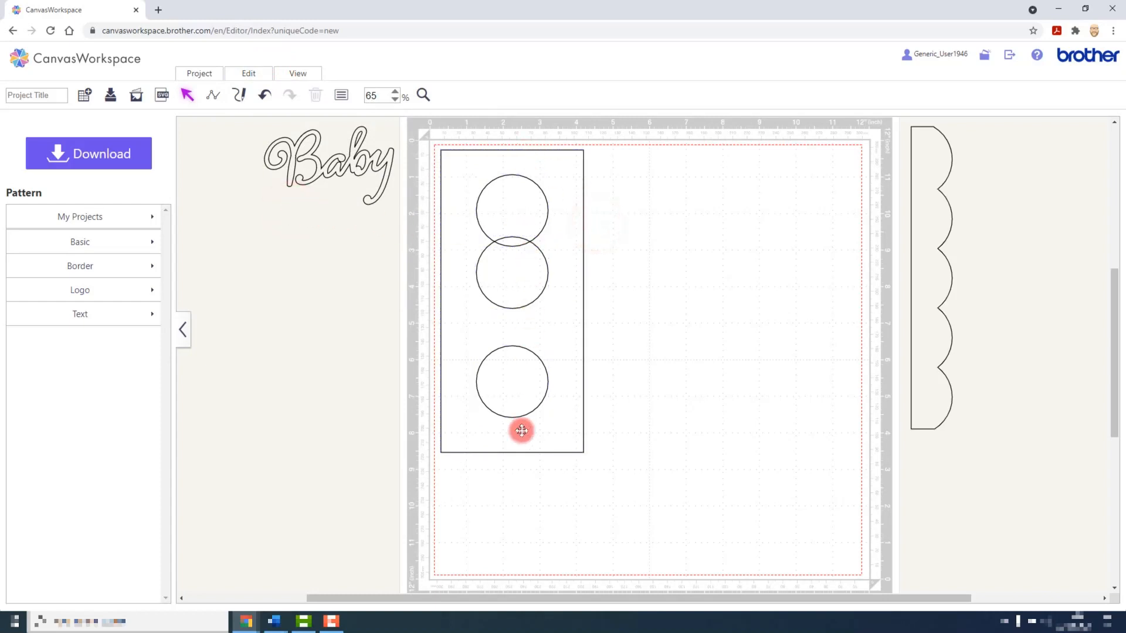
Move the middle circle down into the gap between the other two and centre-align all circles with the rectangle again.
{"action": "left_click", "coordinate": [507, 293]}
{"action": "left_click_drag", "start_coordinate": [508, 293], "coordinate": [506, 316]}
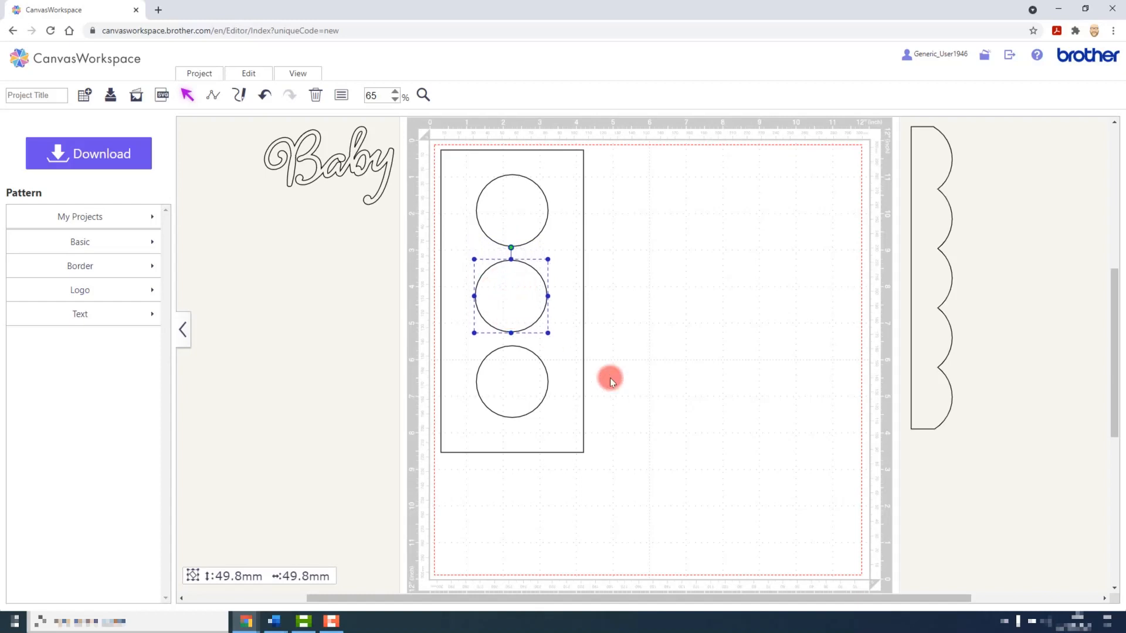
{"action": "left_click_drag", "start_coordinate": [628, 423], "coordinate": [474, 224]}
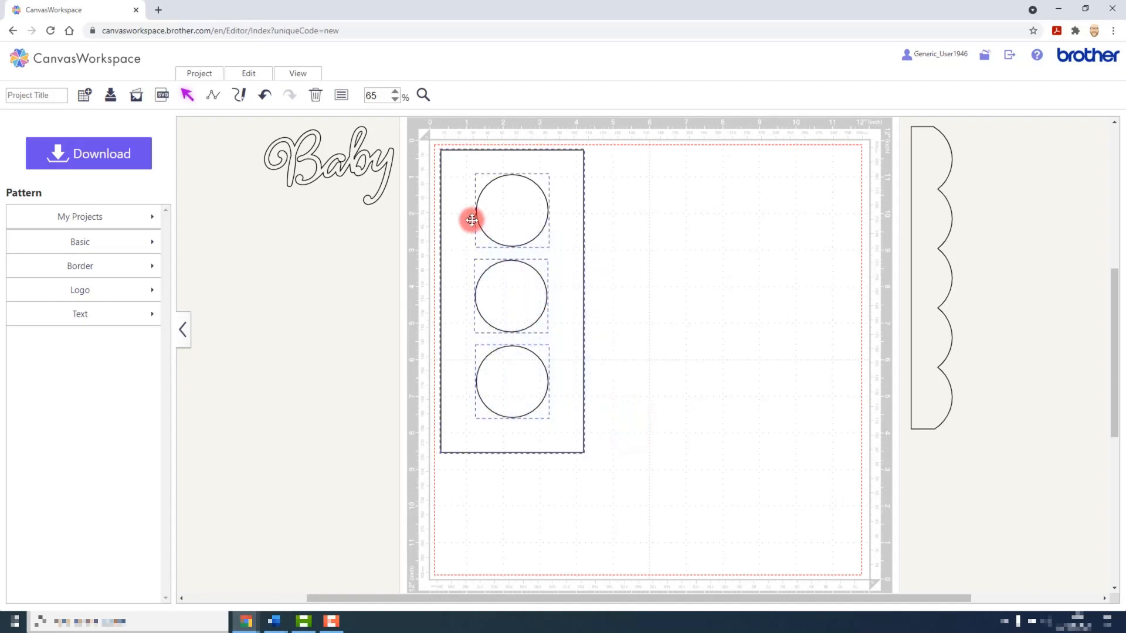
{"action": "left_click", "coordinate": [254, 85]}
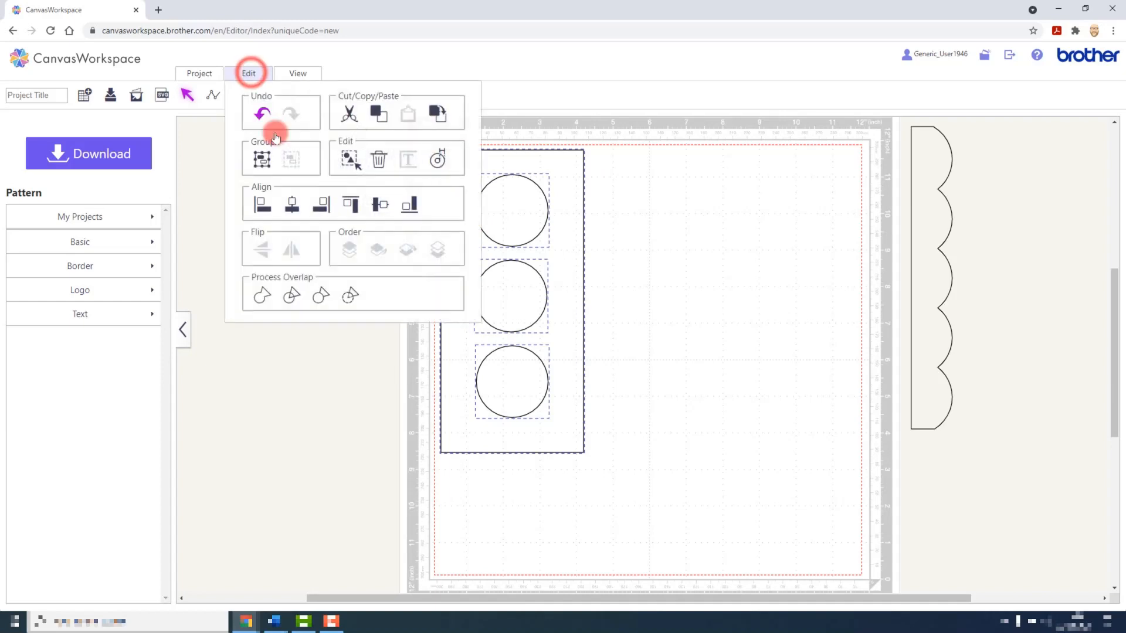
{"action": "left_click", "coordinate": [292, 206]}
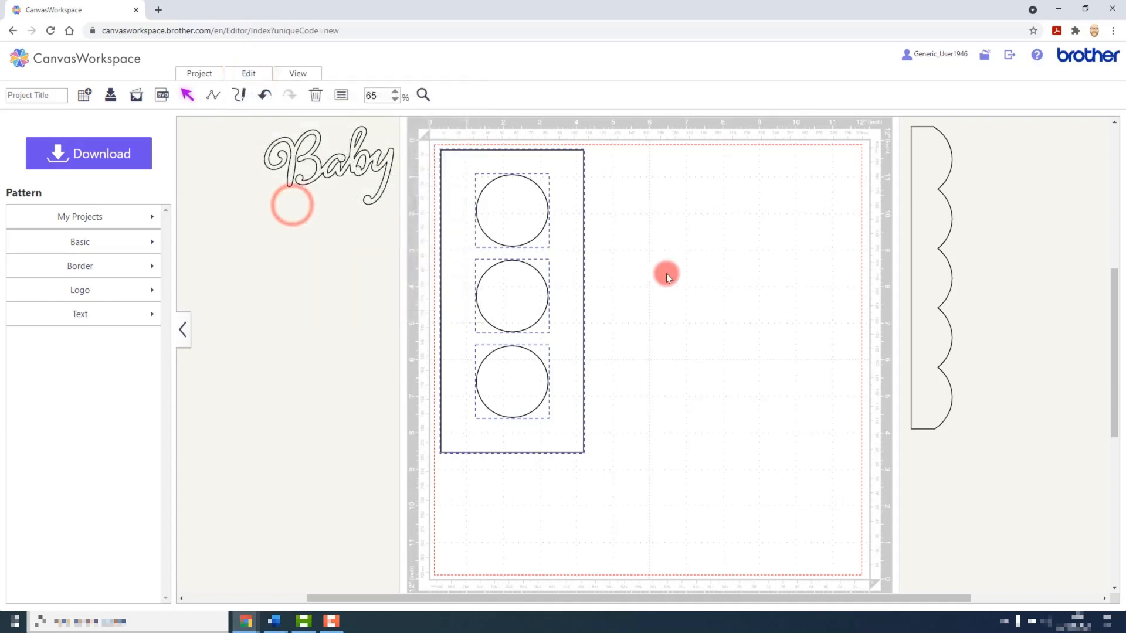
{"action": "left_click", "coordinate": [636, 280]}
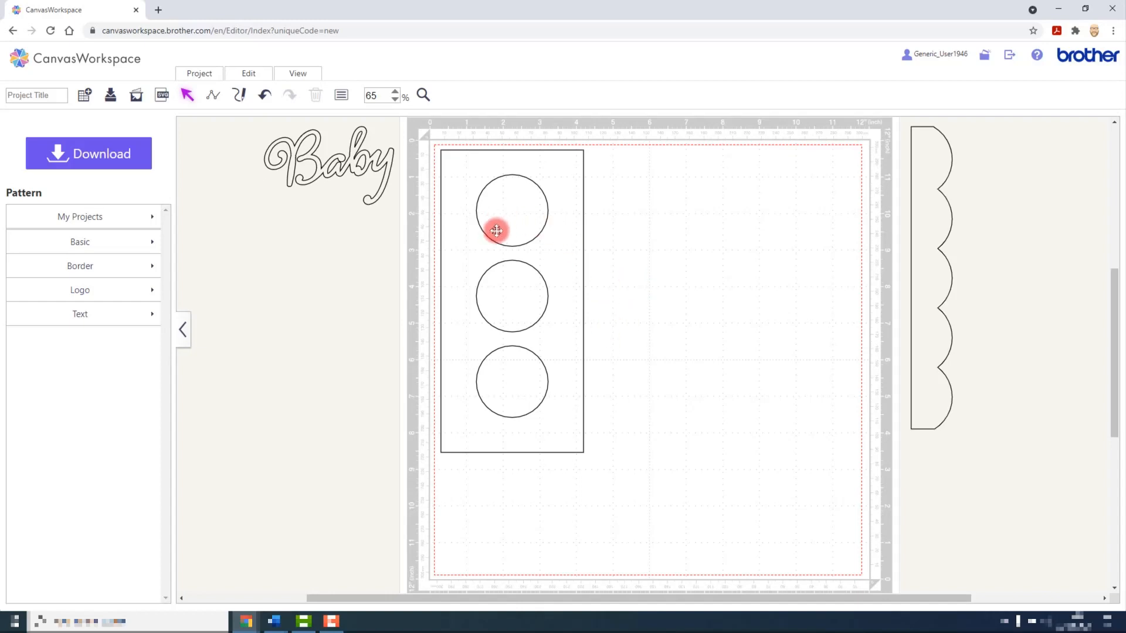
Move the rectangle to the right of the circles and lay the scalloped border over the rectangle's right edge.
{"action": "left_click_drag", "start_coordinate": [563, 372], "coordinate": [686, 369]}
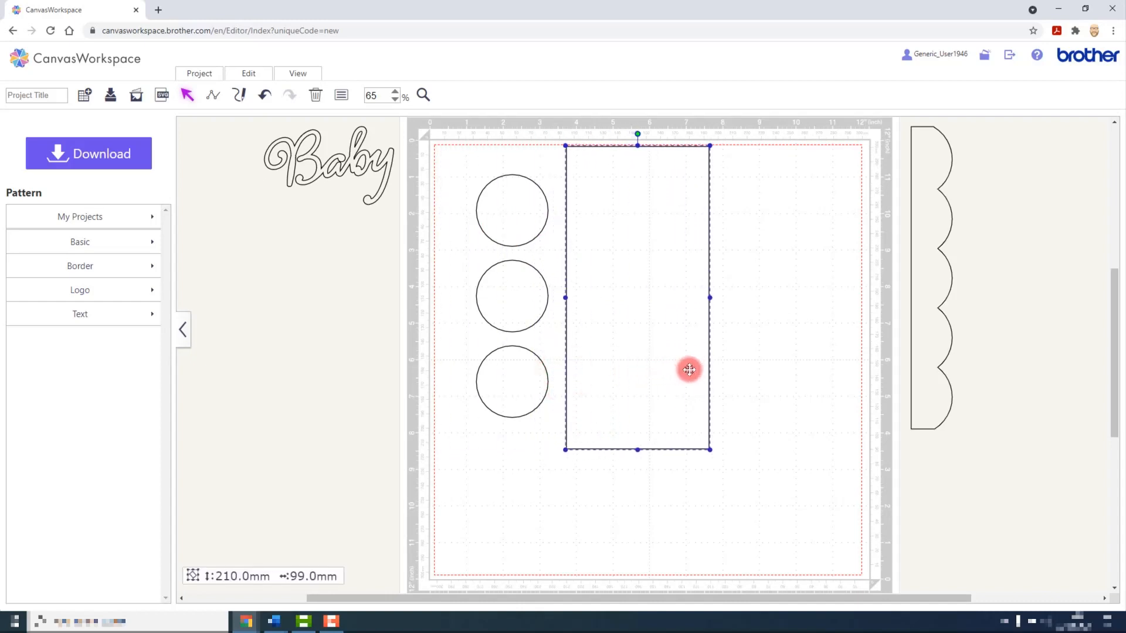
{"action": "left_click", "coordinate": [922, 303]}
{"action": "left_click_drag", "start_coordinate": [922, 302], "coordinate": [759, 335]}
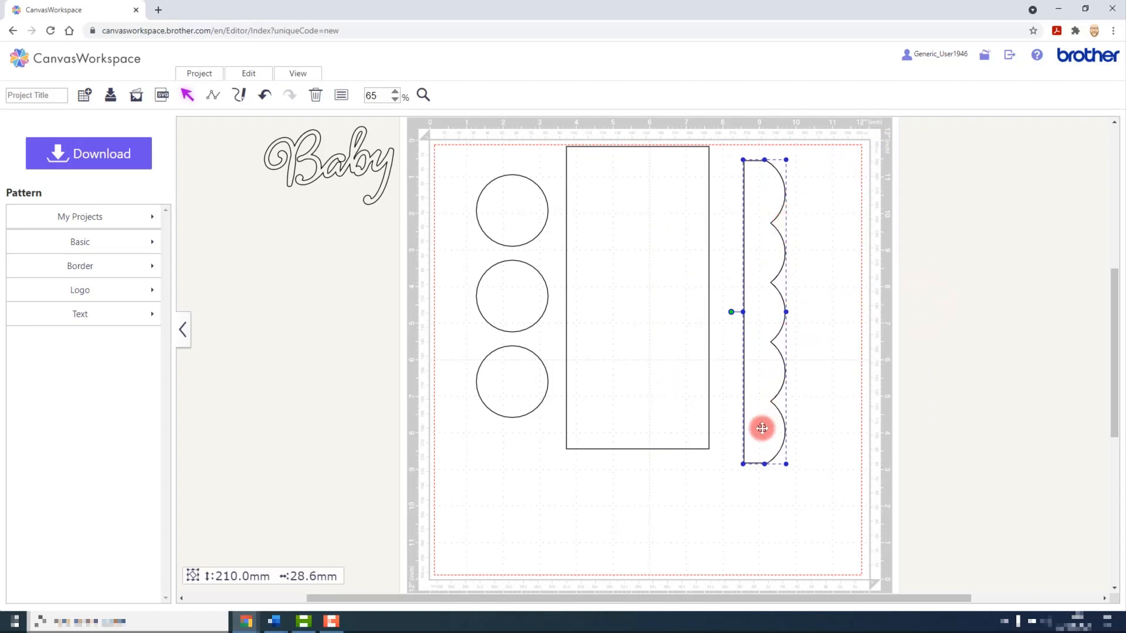
{"action": "left_click_drag", "start_coordinate": [762, 428], "coordinate": [741, 413]}
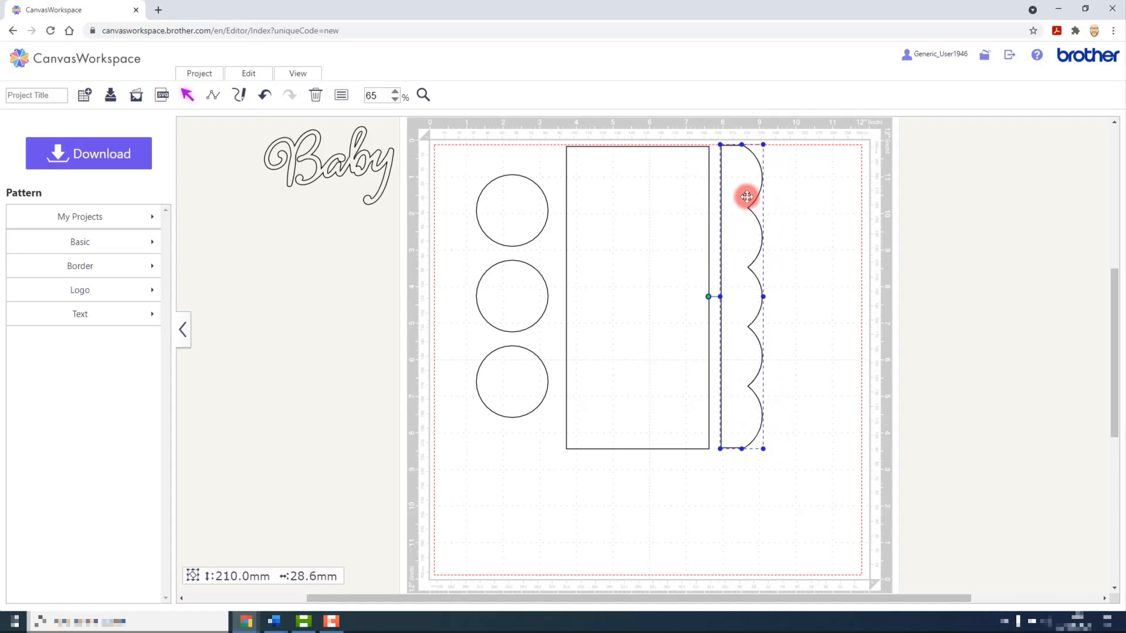
{"action": "left_click_drag", "start_coordinate": [738, 194], "coordinate": [706, 190]}
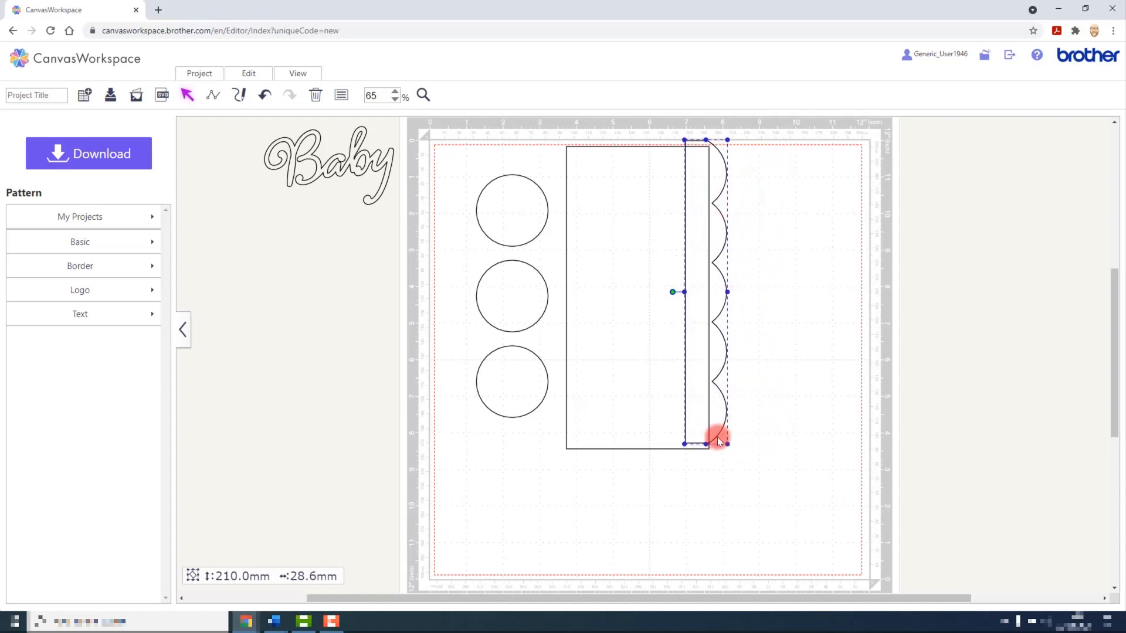
{"action": "left_click_drag", "start_coordinate": [692, 427], "coordinate": [706, 452]}
Align the scalloped border and the rectangle with each other using Middle alignment.
{"action": "left_click_drag", "start_coordinate": [744, 488], "coordinate": [678, 430]}
{"action": "left_click", "coordinate": [251, 83]}
{"action": "left_click", "coordinate": [341, 165]}
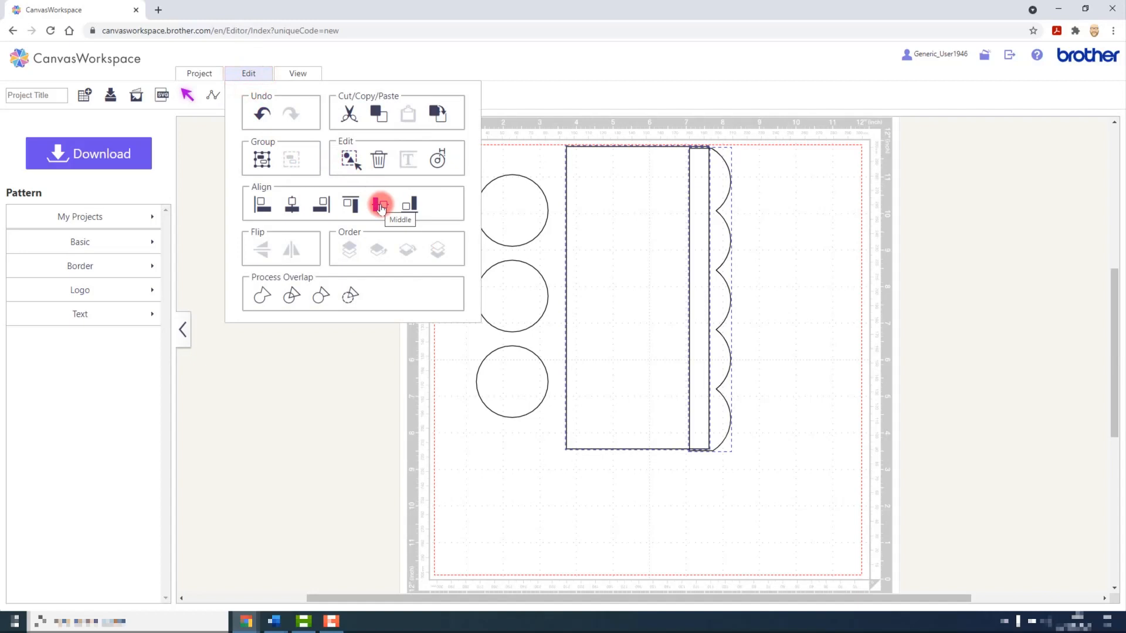
{"action": "left_click", "coordinate": [787, 228]}
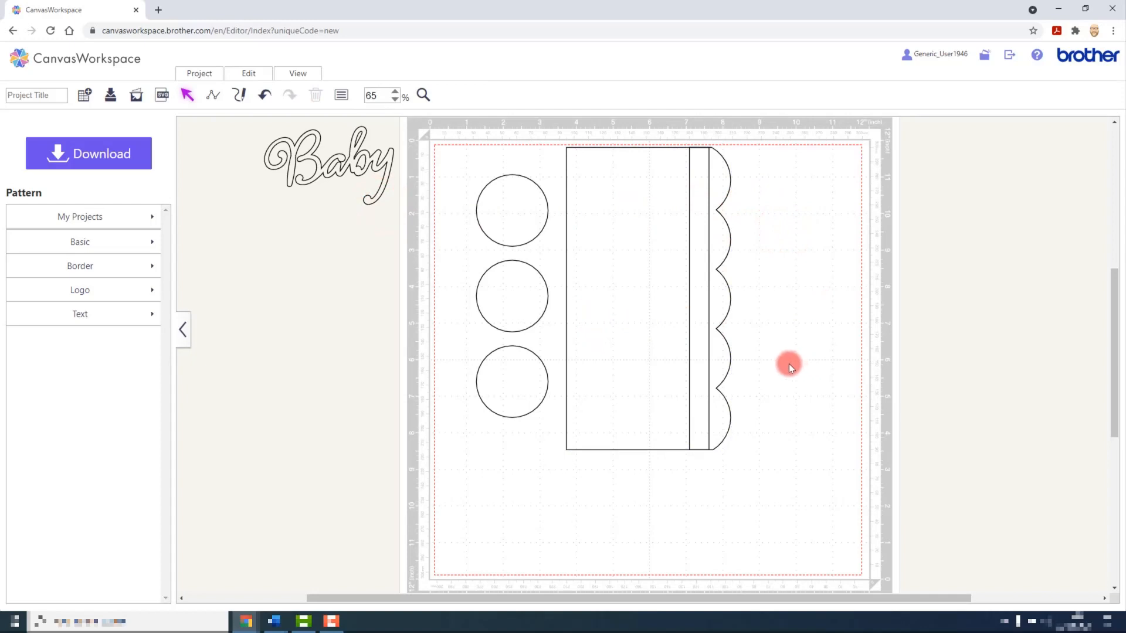
Delete the circles, rectangle and scalloped border, and move the word Baby onto the middle of the mat.
{"action": "left_click_drag", "start_coordinate": [463, 133], "coordinate": [786, 482]}
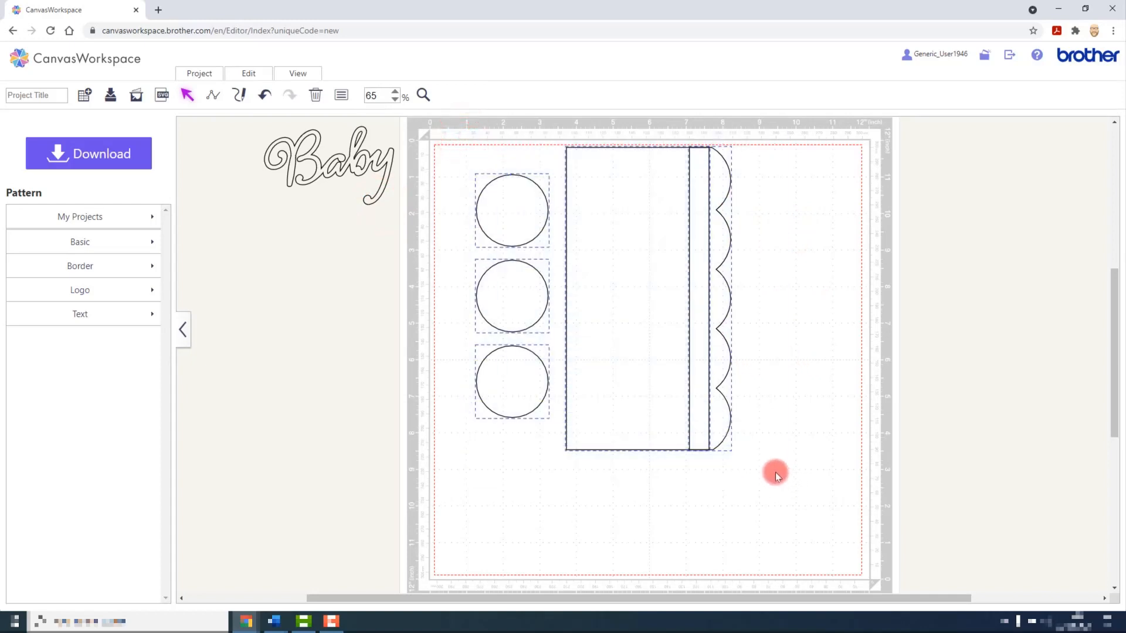
{"action": "key", "text": "Delete"}
{"action": "left_click", "coordinate": [341, 157]}
{"action": "left_click_drag", "start_coordinate": [341, 156], "coordinate": [629, 309]}
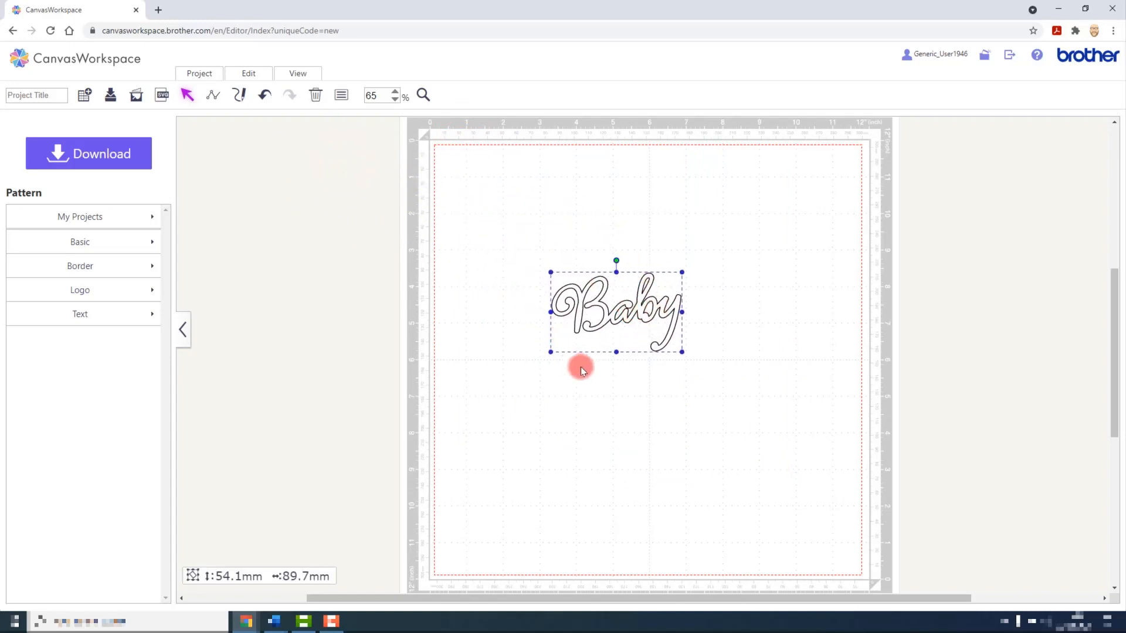
{"action": "left_click", "coordinate": [522, 295]}
Add a square from the Basic patterns to the mat's upper left and enlarge it to enclose the word Baby.
{"action": "left_click", "coordinate": [145, 238]}
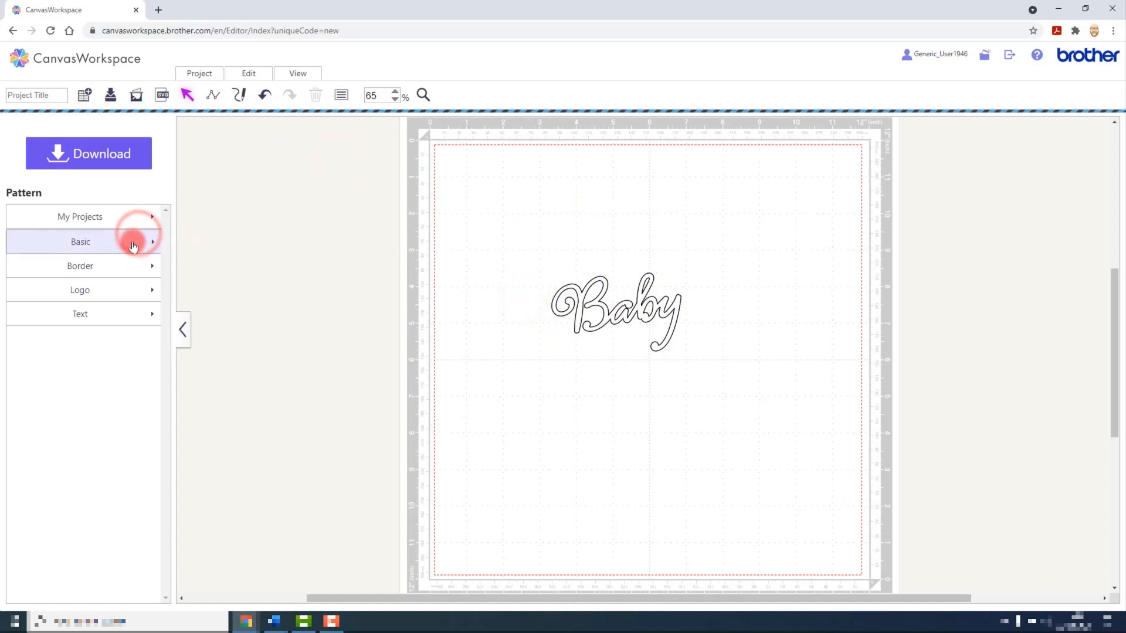
{"action": "left_click_drag", "start_coordinate": [21, 219], "coordinate": [471, 183]}
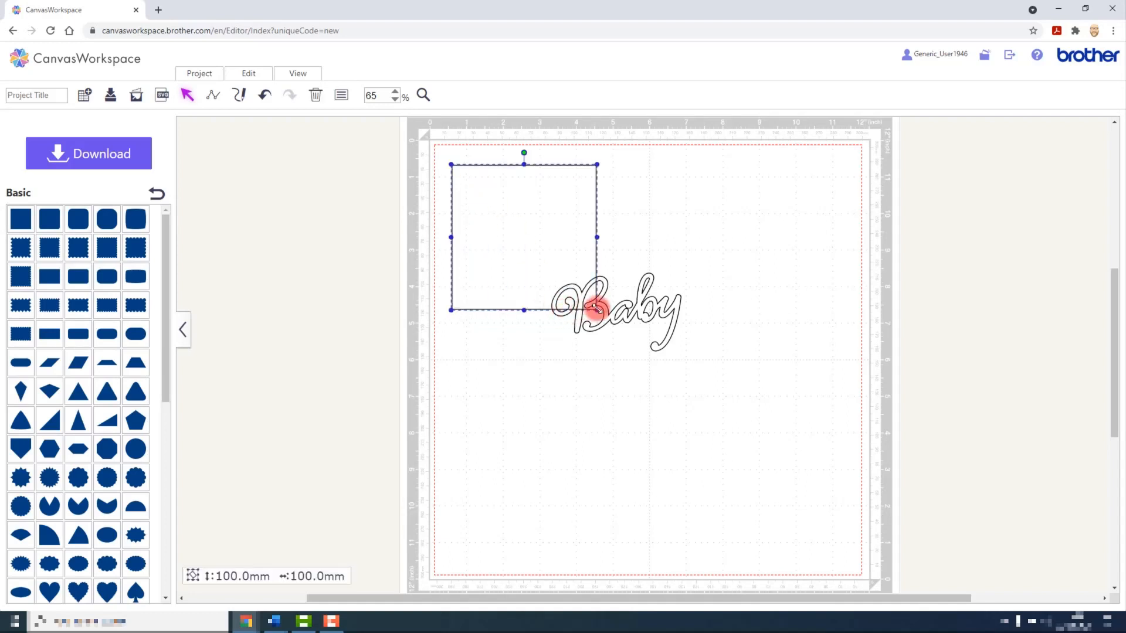
{"action": "left_click_drag", "start_coordinate": [597, 310], "coordinate": [752, 463]}
Add a circle from the Basic patterns inside the square and enlarge it to about 147 mm around the word Baby.
{"action": "left_click_drag", "start_coordinate": [167, 259], "coordinate": [166, 340]}
{"action": "left_click_drag", "start_coordinate": [143, 294], "coordinate": [510, 229]}
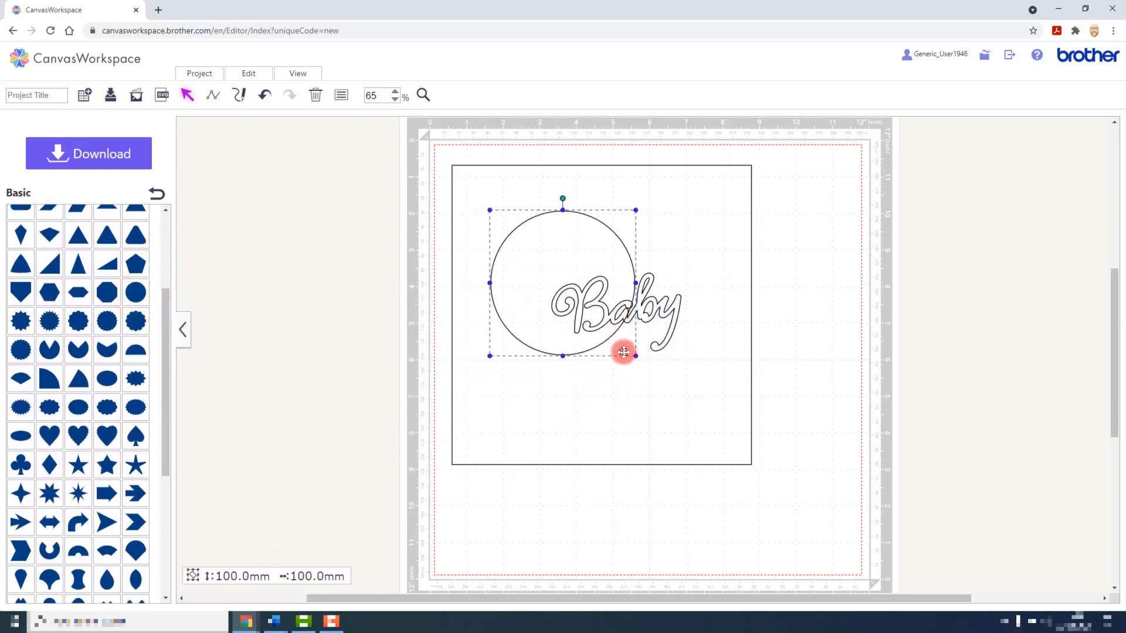
{"action": "left_click_drag", "start_coordinate": [635, 359], "coordinate": [704, 393]}
{"action": "left_click", "coordinate": [585, 263]}
{"action": "left_click", "coordinate": [638, 353]}
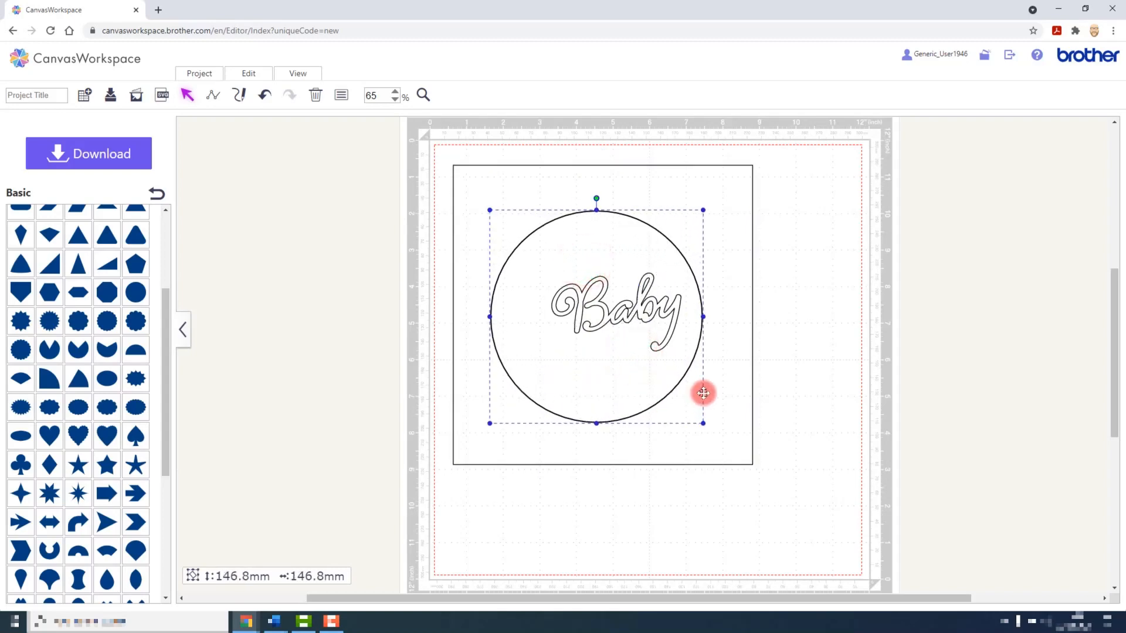
Align the square, circle and word Baby on a common centre using Center and Middle alignment.
{"action": "left_click", "coordinate": [799, 530]}
{"action": "left_click_drag", "start_coordinate": [826, 542], "coordinate": [608, 300]}
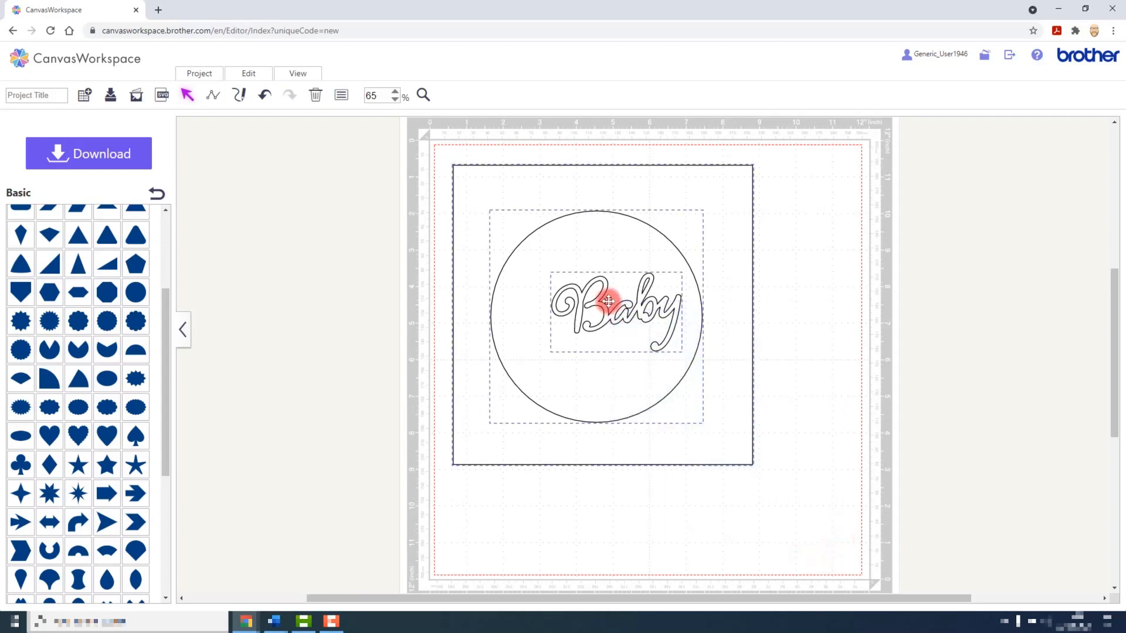
{"action": "left_click", "coordinate": [255, 78]}
{"action": "left_click", "coordinate": [292, 205]}
{"action": "left_click", "coordinate": [293, 206]}
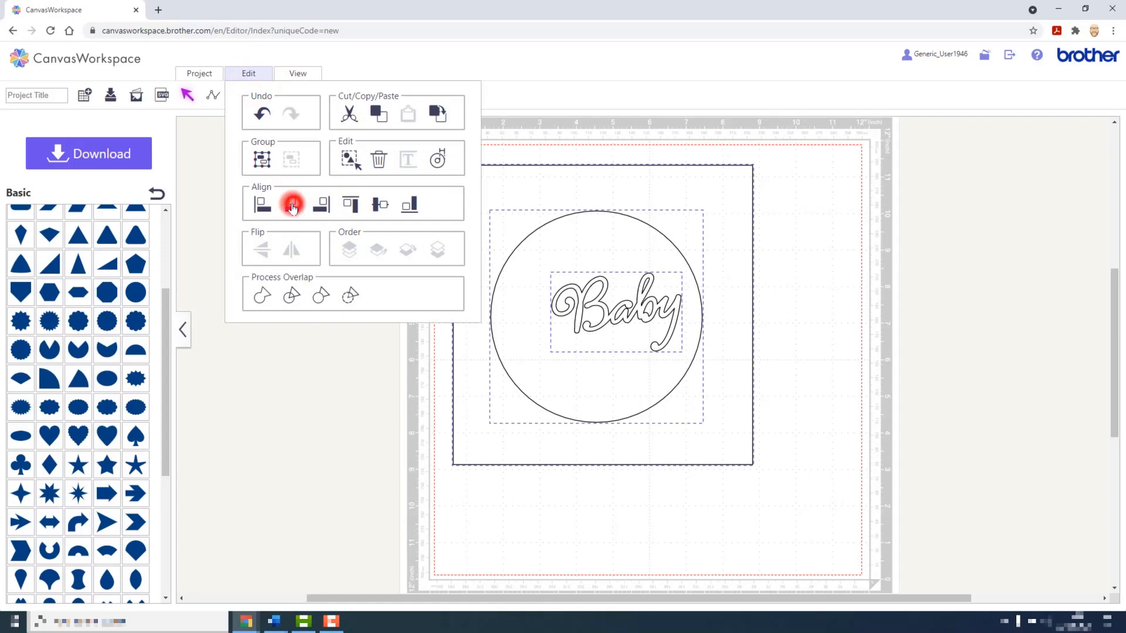
{"action": "left_click", "coordinate": [246, 73]}
{"action": "left_click", "coordinate": [374, 205]}
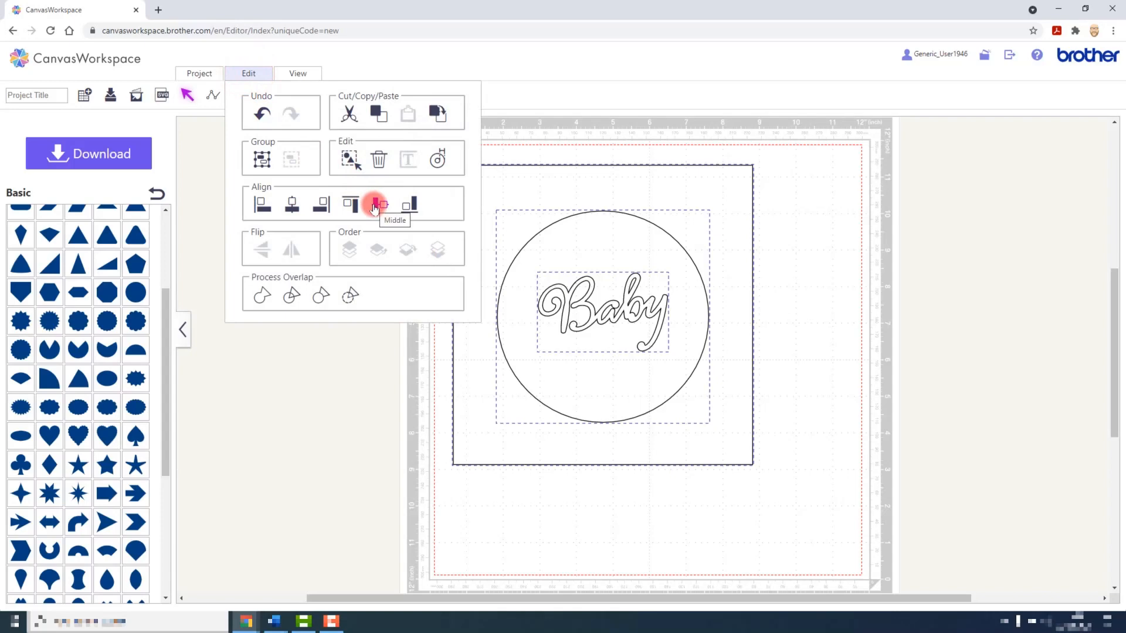
{"action": "left_click", "coordinate": [798, 251]}
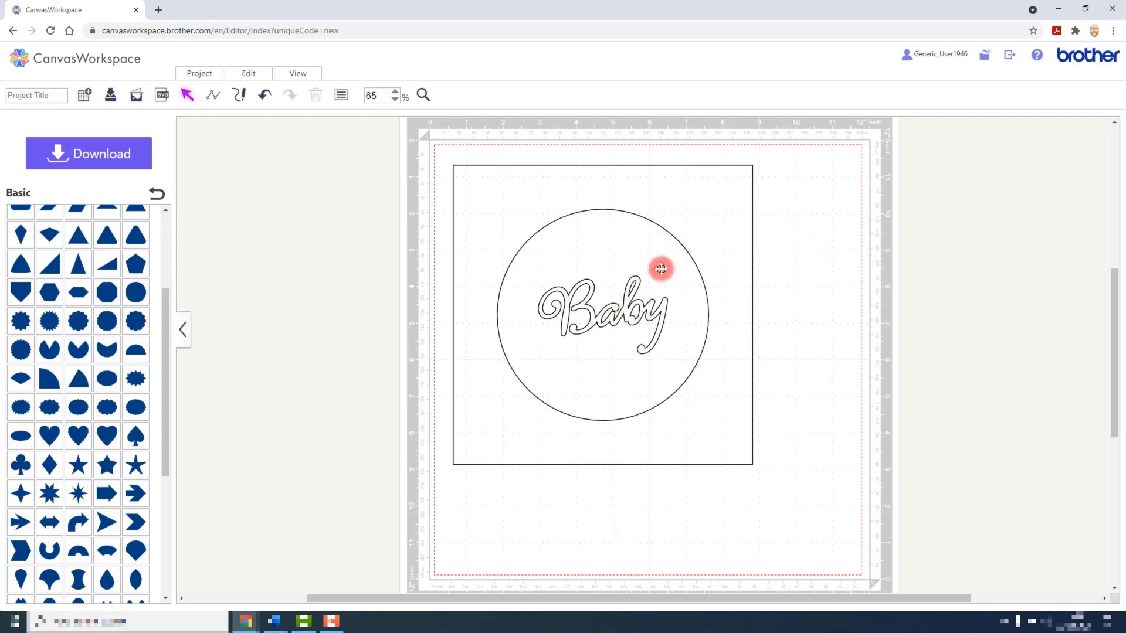
{"action": "left_click", "coordinate": [781, 355]}
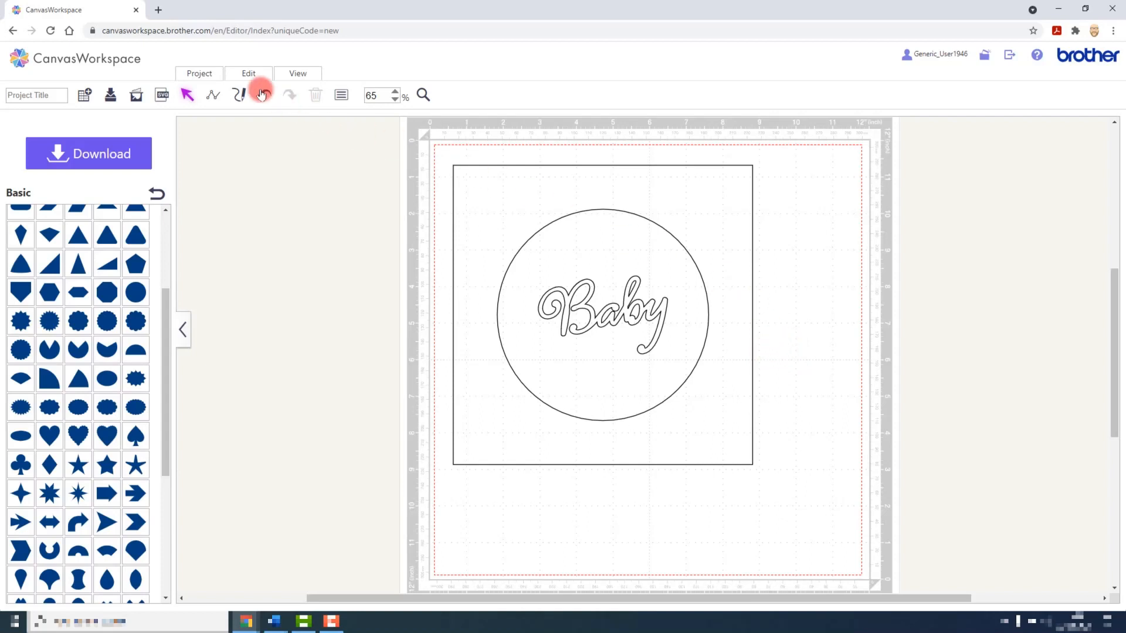
{"action": "left_click", "coordinate": [248, 75]}
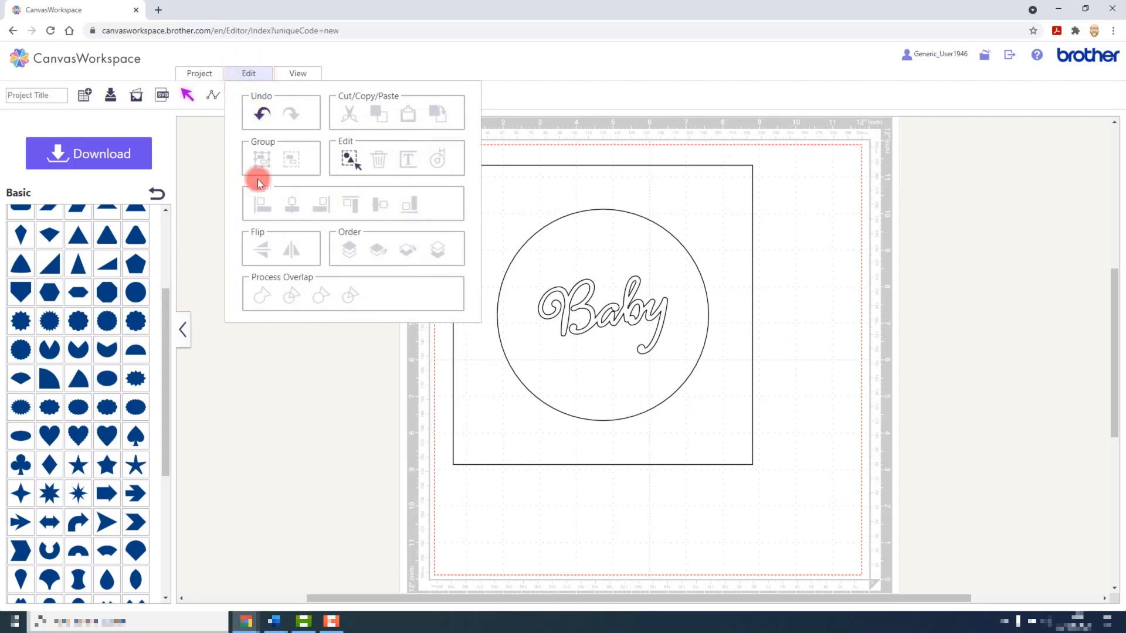
{"action": "left_click", "coordinate": [764, 209]}
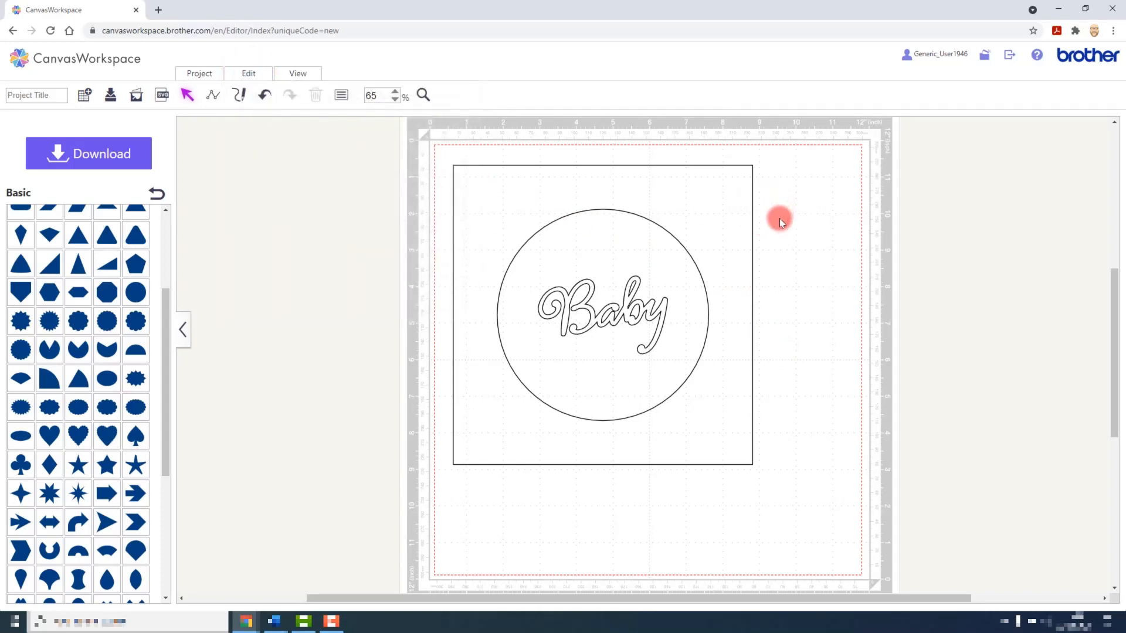